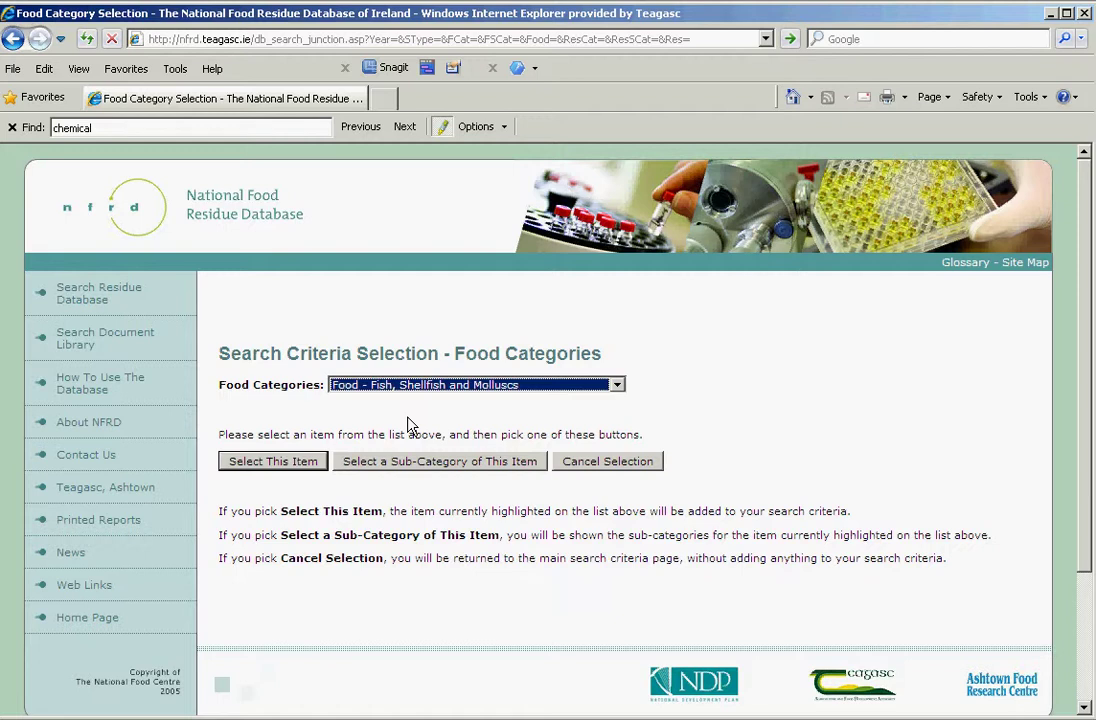
Add Food - Fish, Shellfish and Molluscs to the search criteria, limit the year of study to 2007 and submit the search.
click(302, 464)
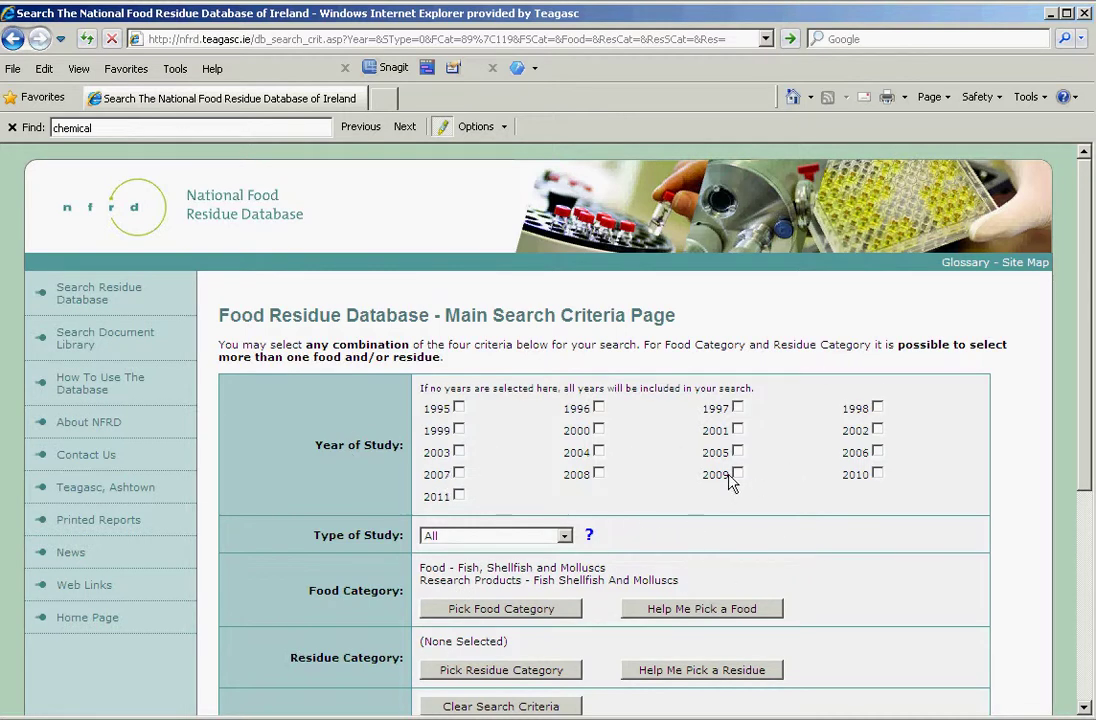
click(459, 474)
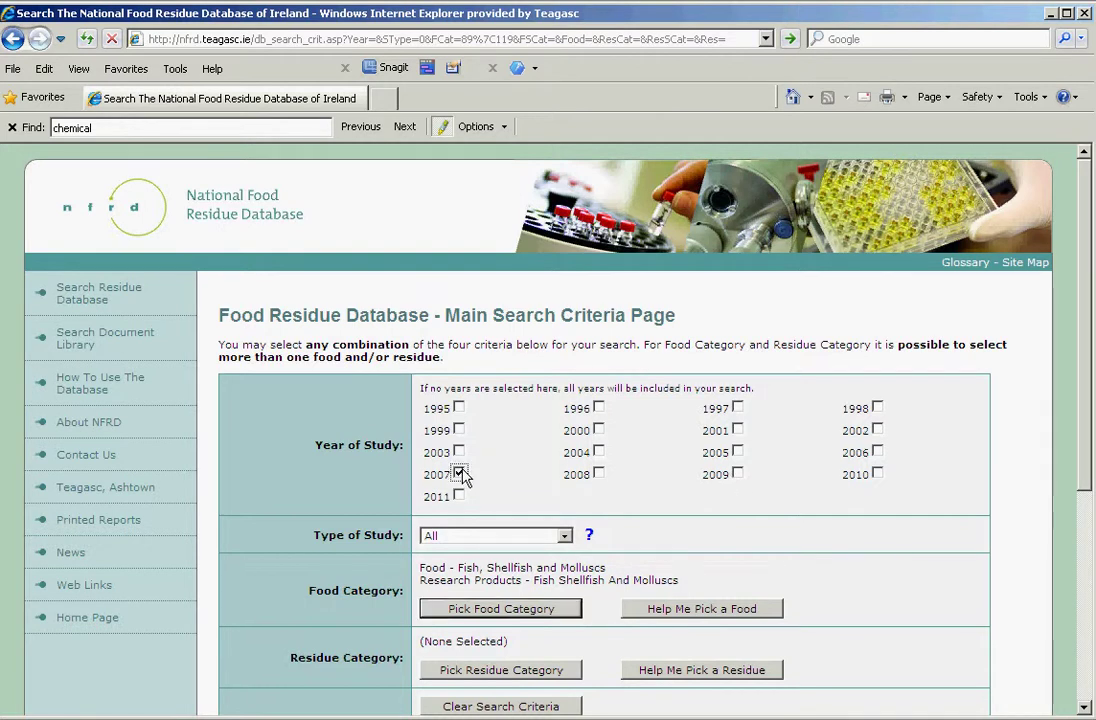
scroll(770, 465, down, 2)
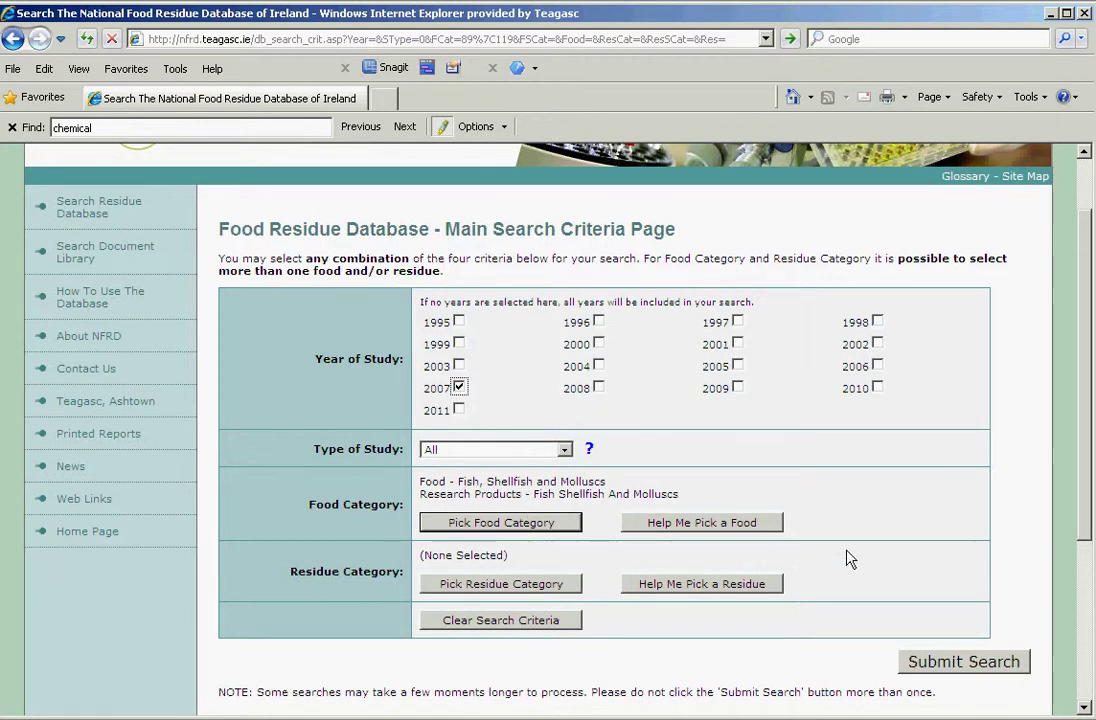
click(950, 664)
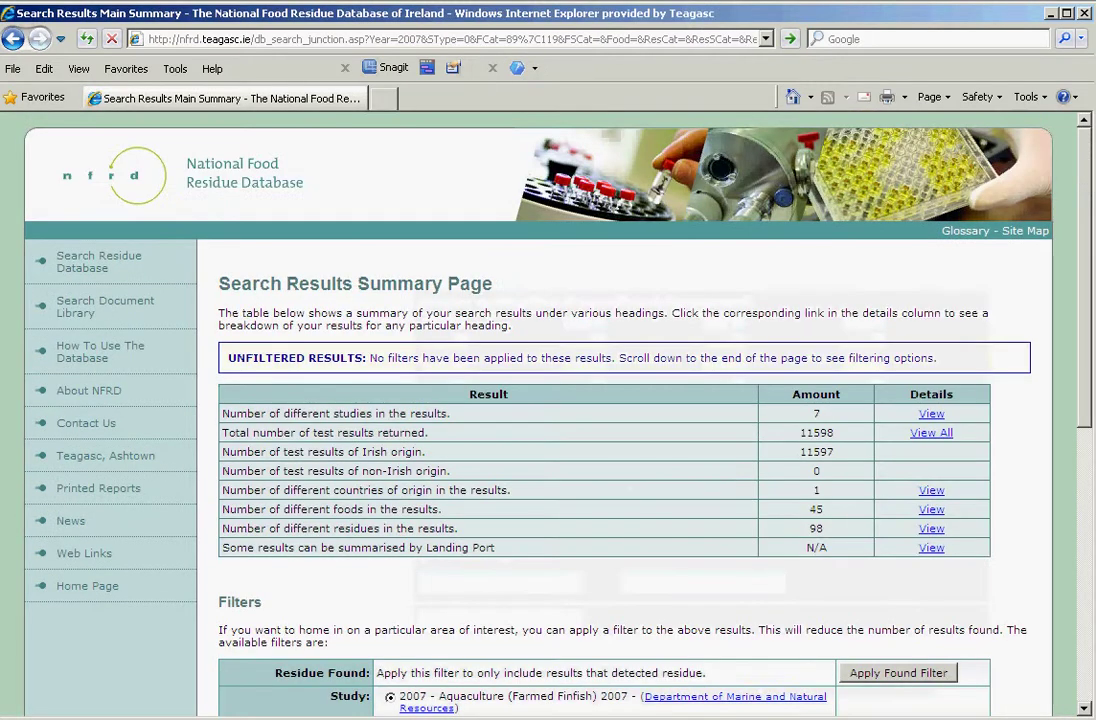
Filter the search results to the study 2007 - Aquaculture (Farmed Finfish) 2007.
scroll(1017, 478, down, 1)
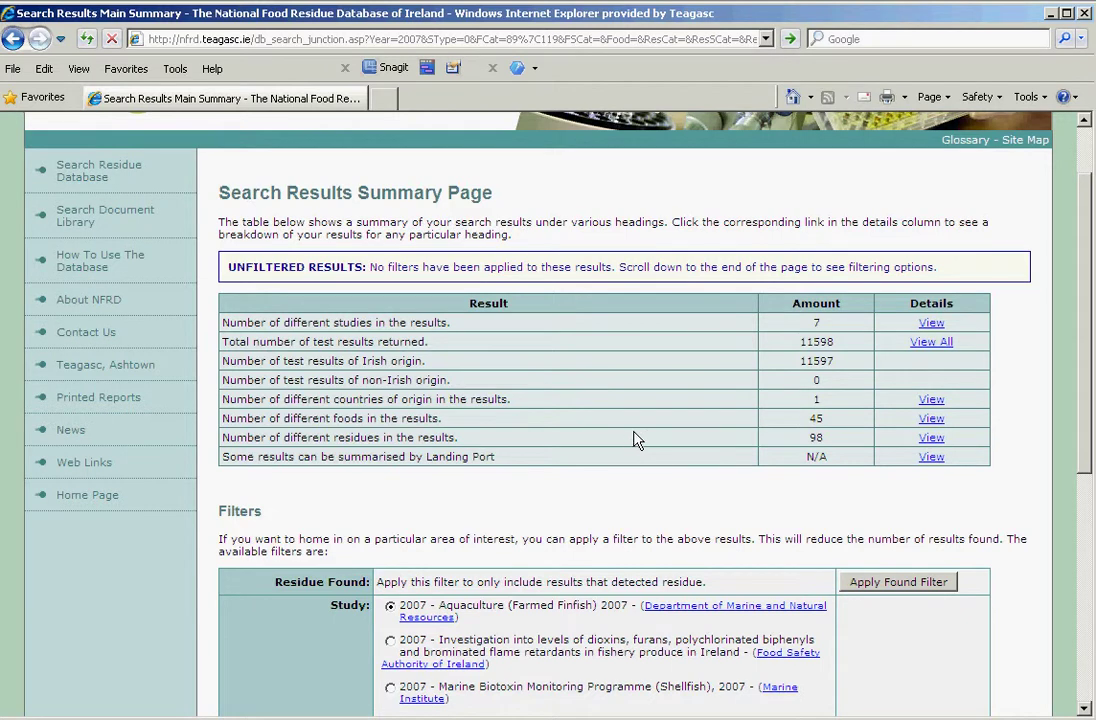
scroll(631, 438, down, 5)
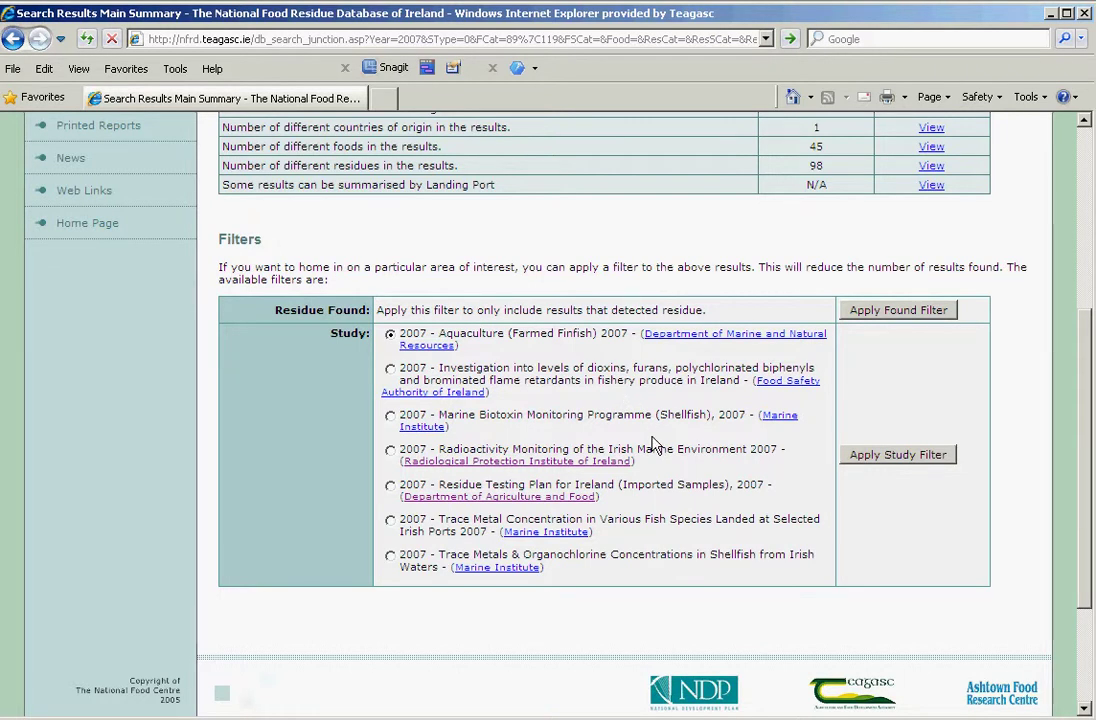
scroll(640, 430, up, 3)
scroll(651, 446, down, 2)
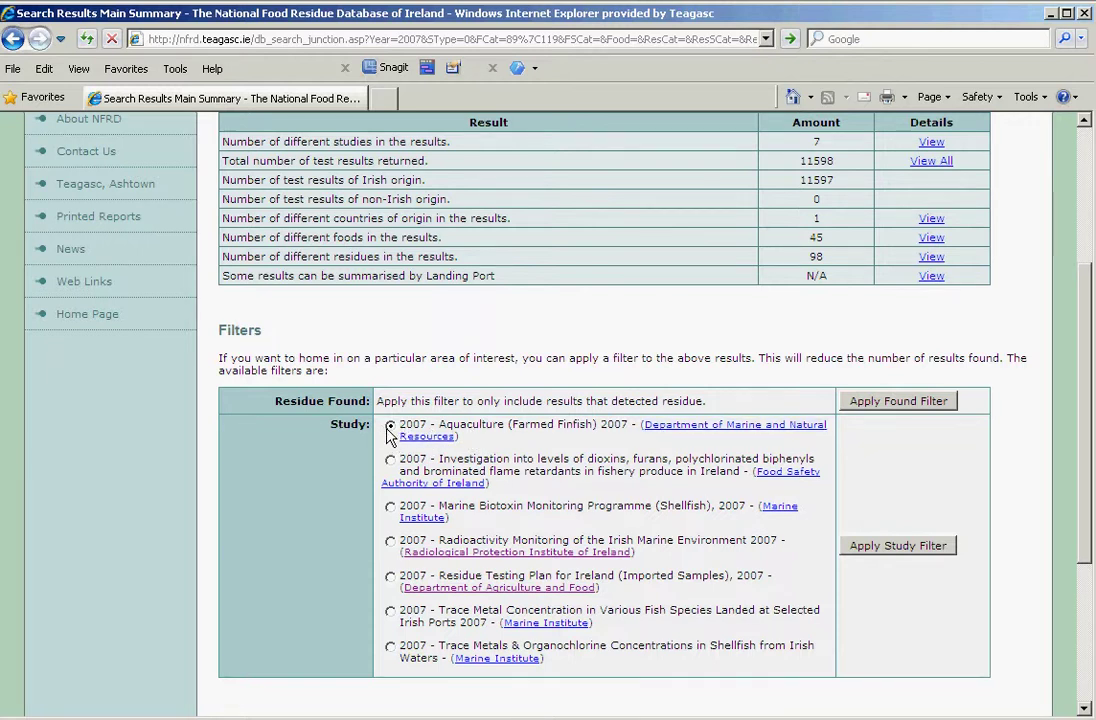
click(913, 549)
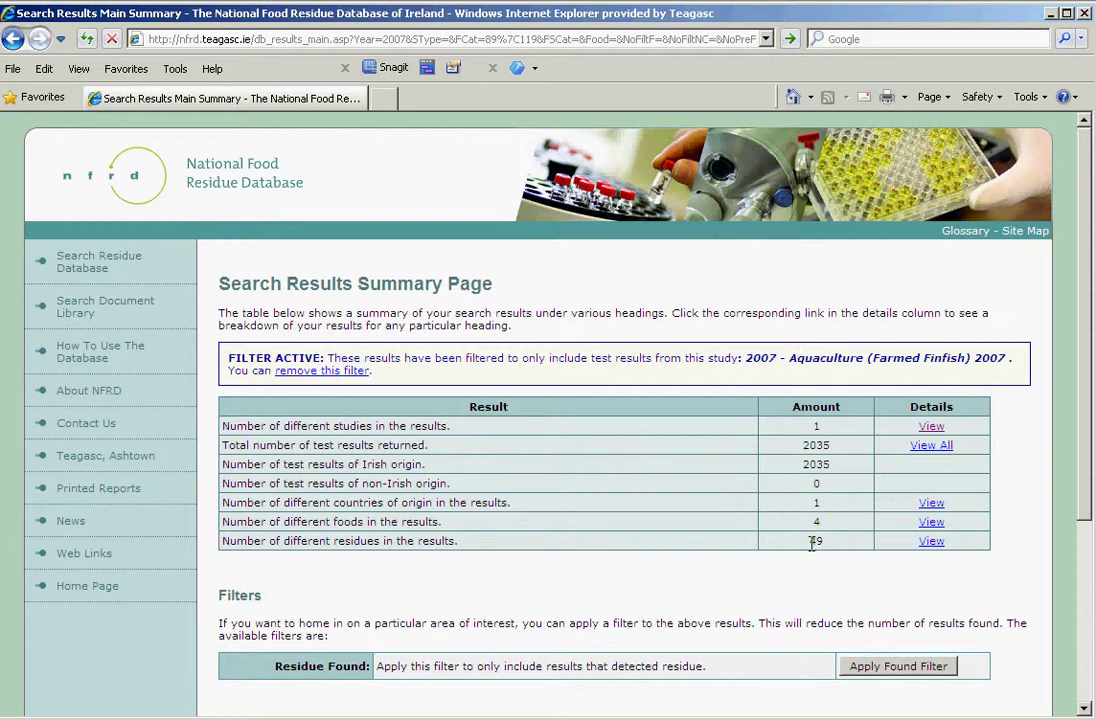
Open the study breakdown of the filtered results and show the details of the Aquaculture (Farmed Finfish) 2007 study.
scroll(815, 541, down, 2)
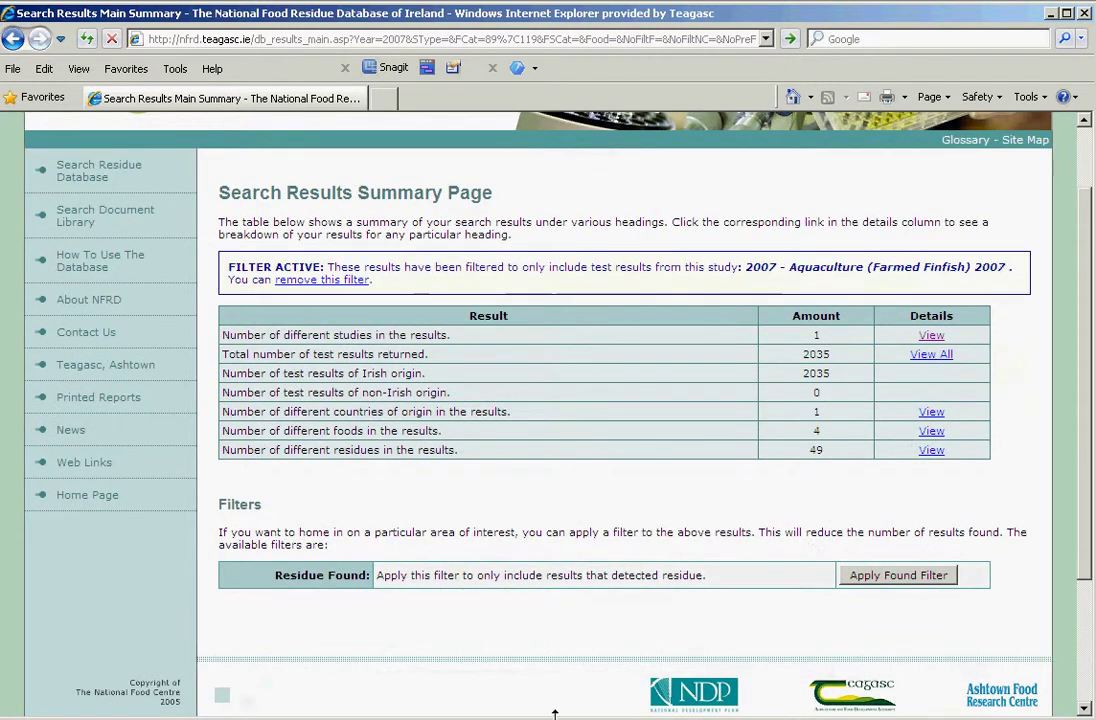
click(935, 338)
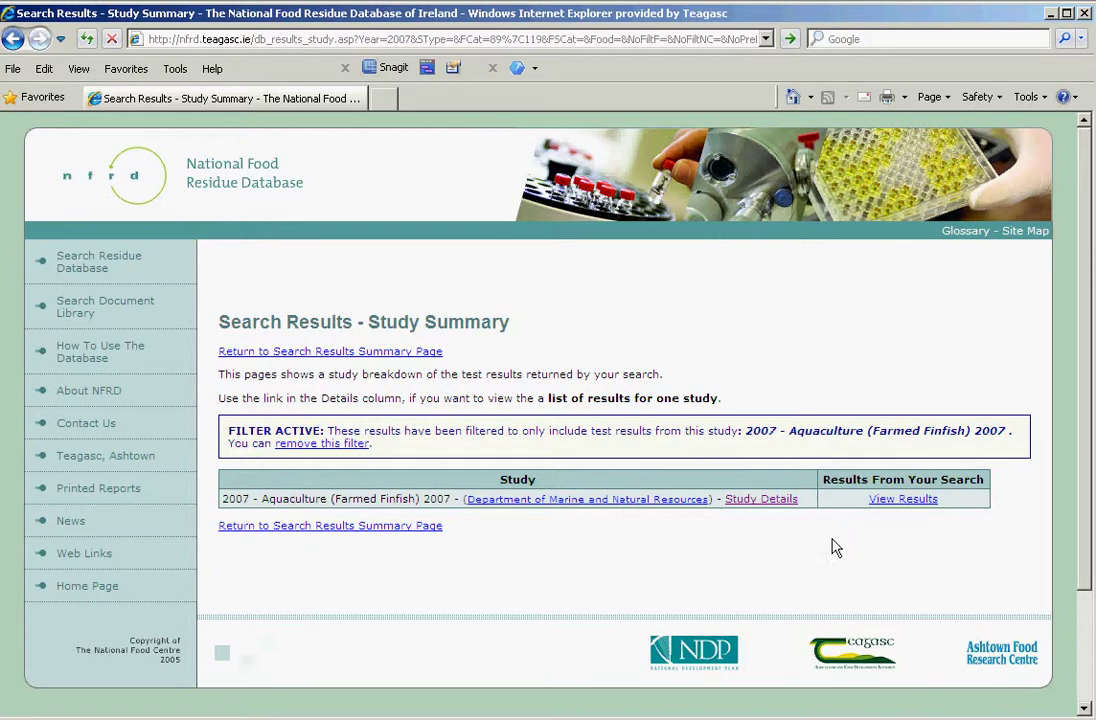
click(762, 505)
click(895, 503)
click(760, 508)
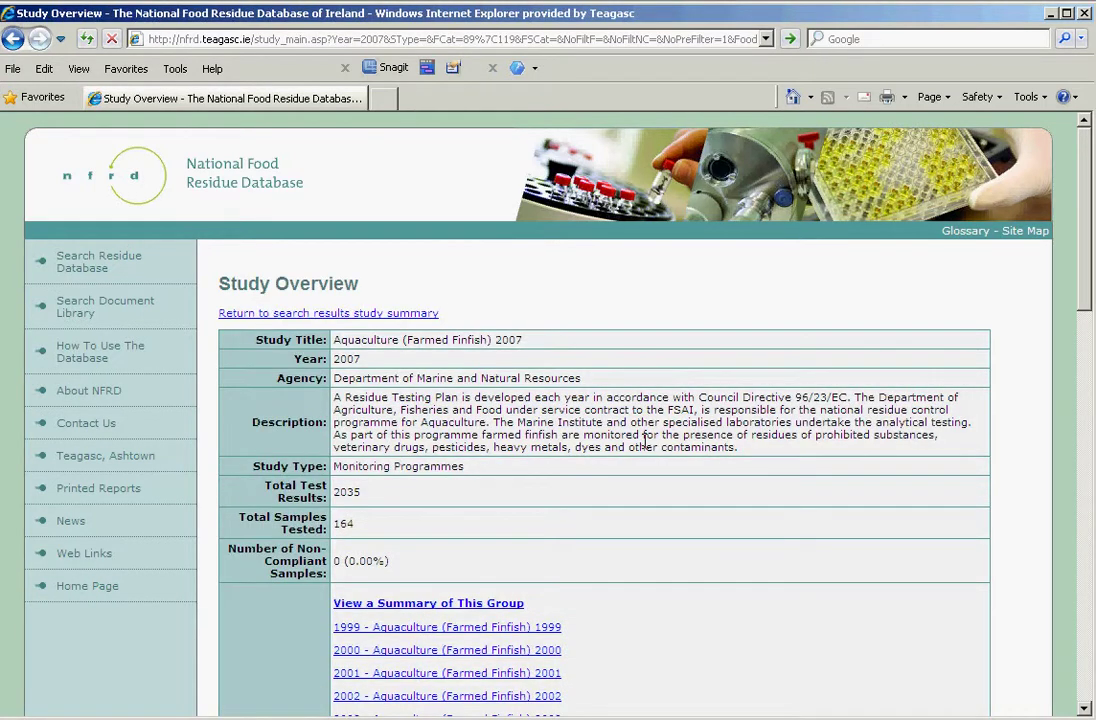
Examine the study overview, including its compliance figures, related studies, foods tested and residues tested for.
scroll(645, 450, down, 2)
scroll(630, 430, down, 2)
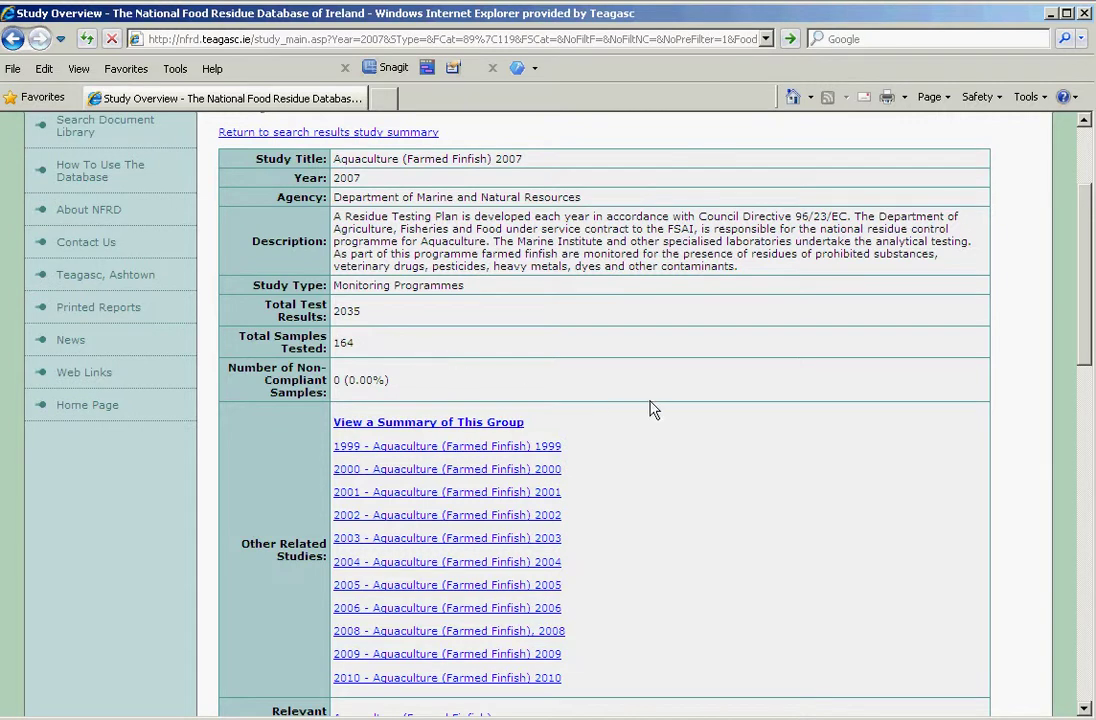
scroll(614, 408, down, 5)
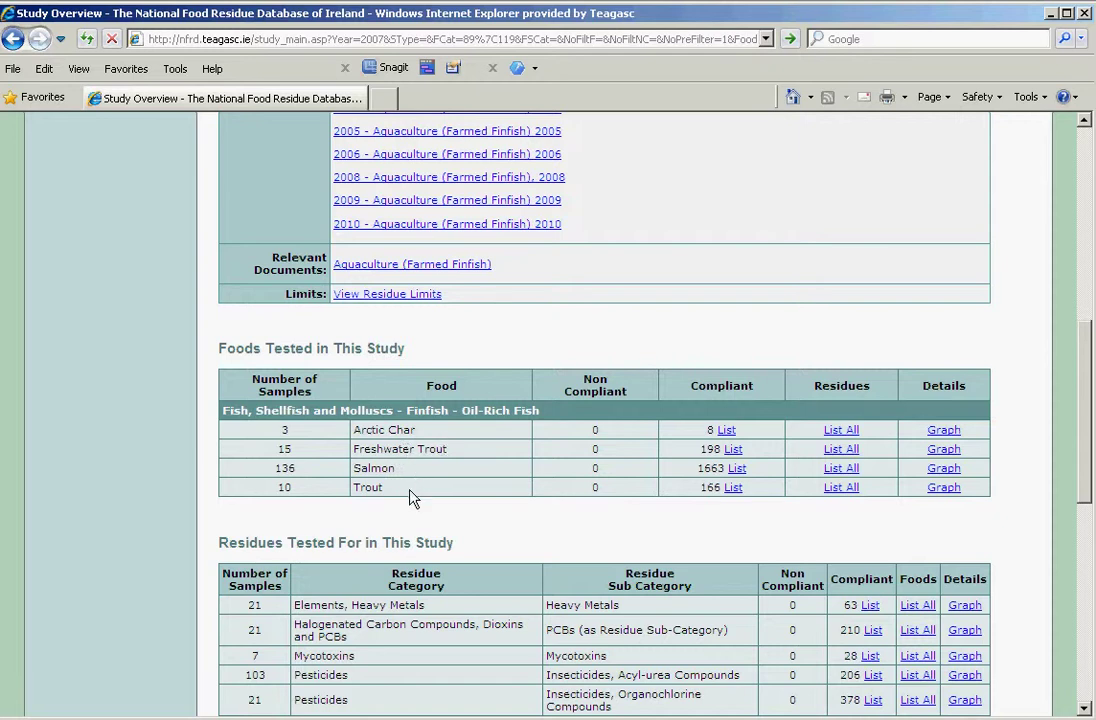
scroll(413, 497, down, 5)
scroll(410, 487, down, 1)
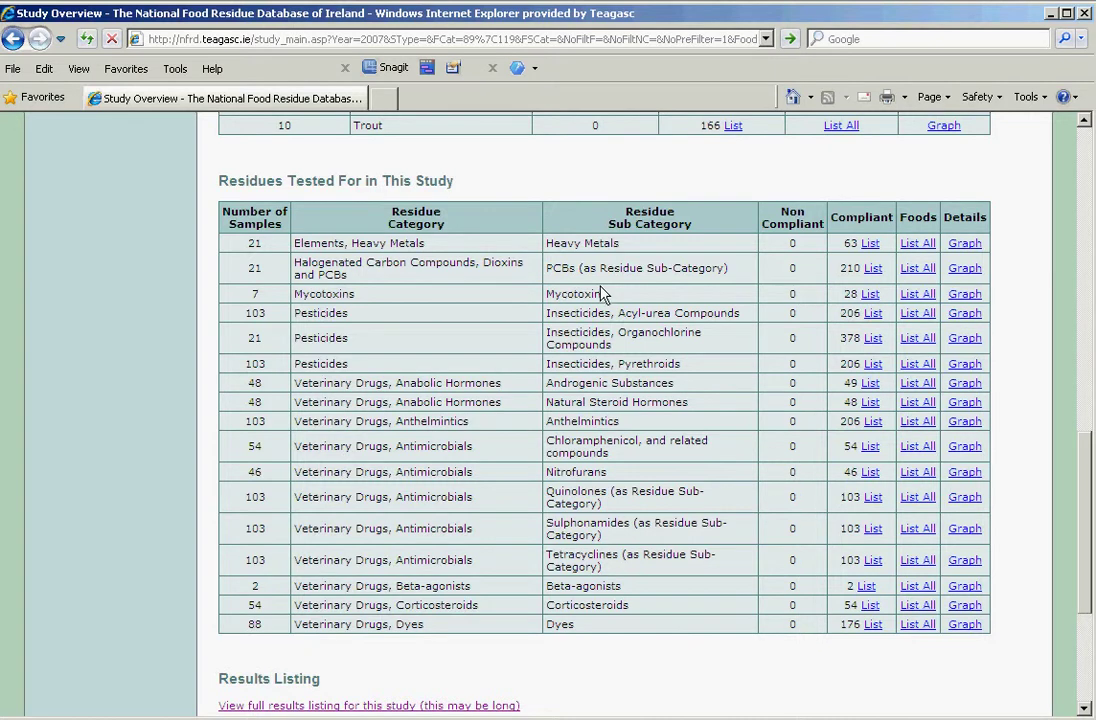
scroll(603, 293, up, 7)
scroll(600, 293, up, 1)
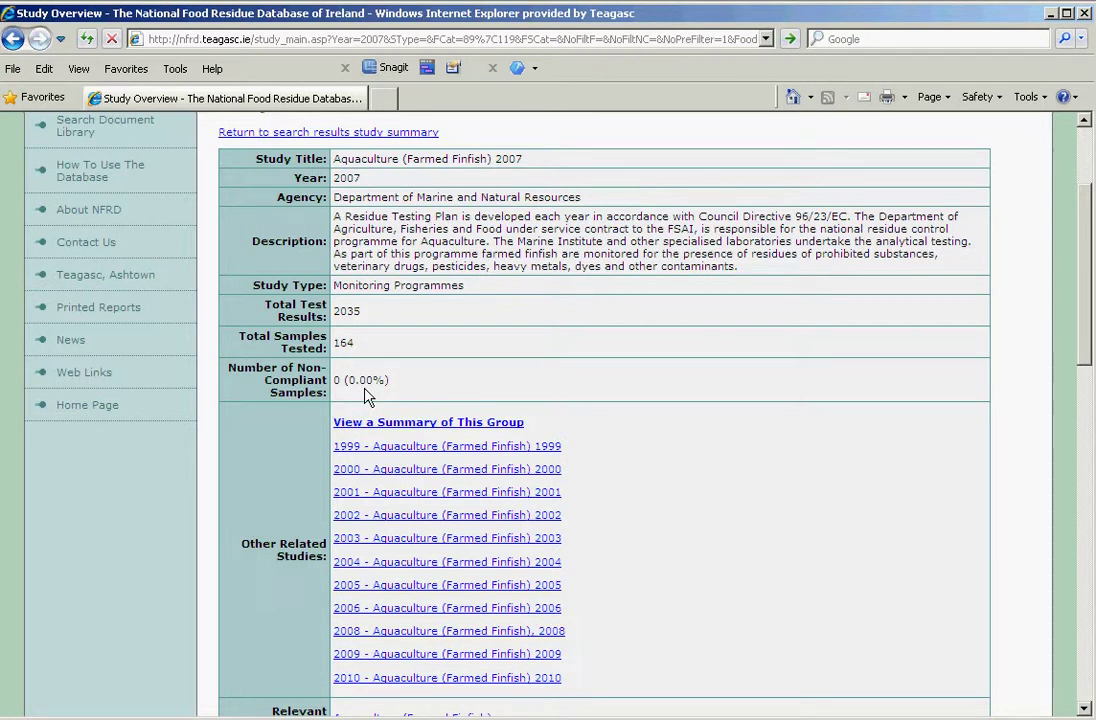
scroll(751, 403, down, 4)
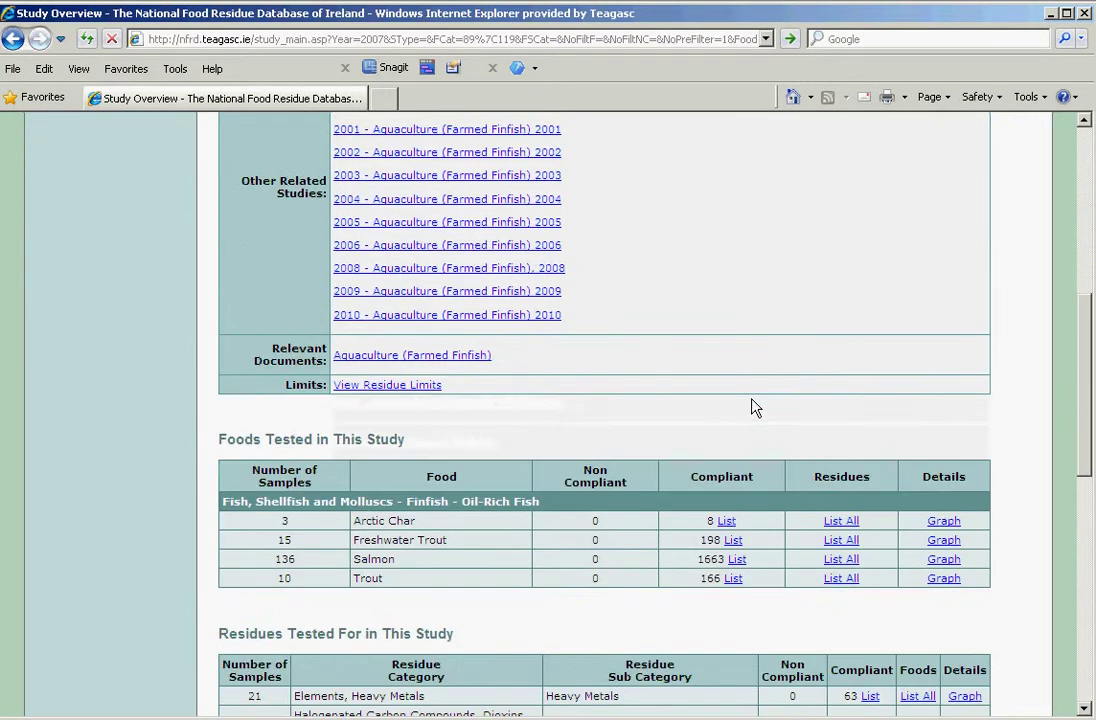
scroll(753, 407, down, 8)
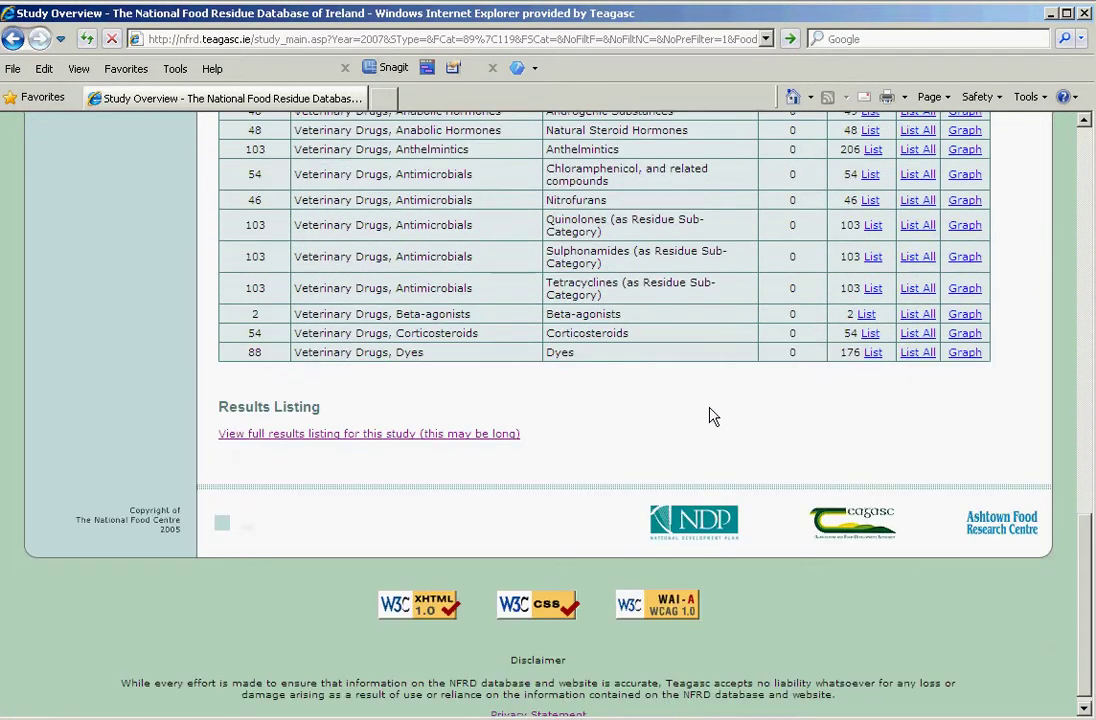
Open the full results listing for this study and review all columns through to the sampling point.
click(457, 440)
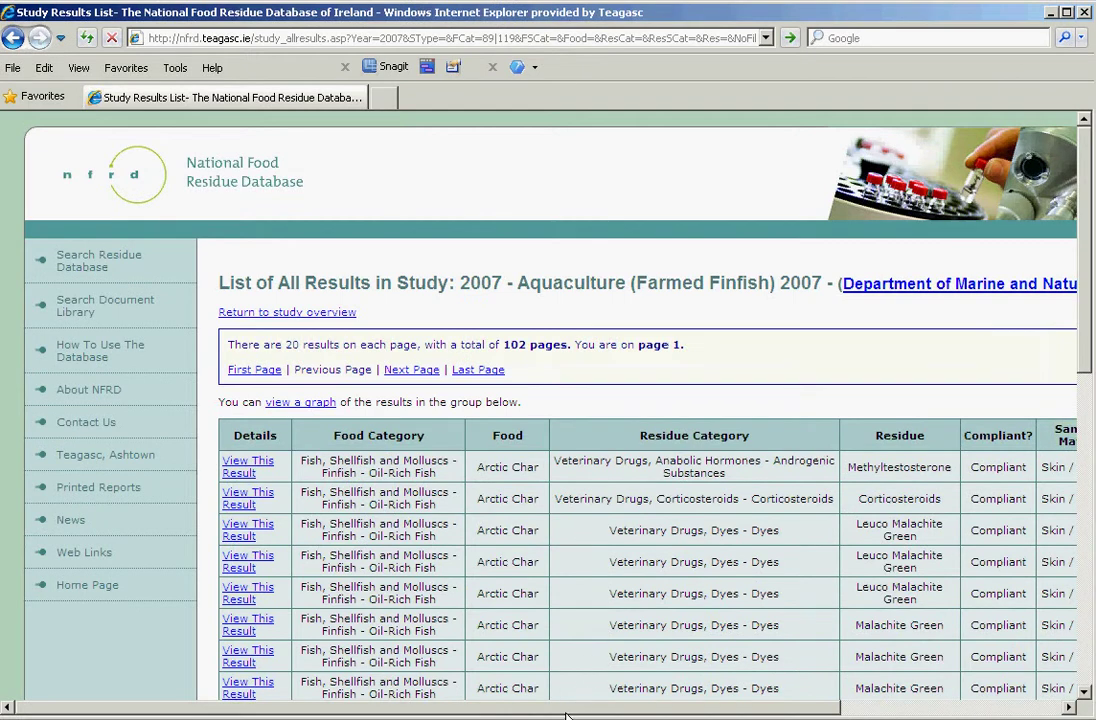
scroll(566, 712, right, 3)
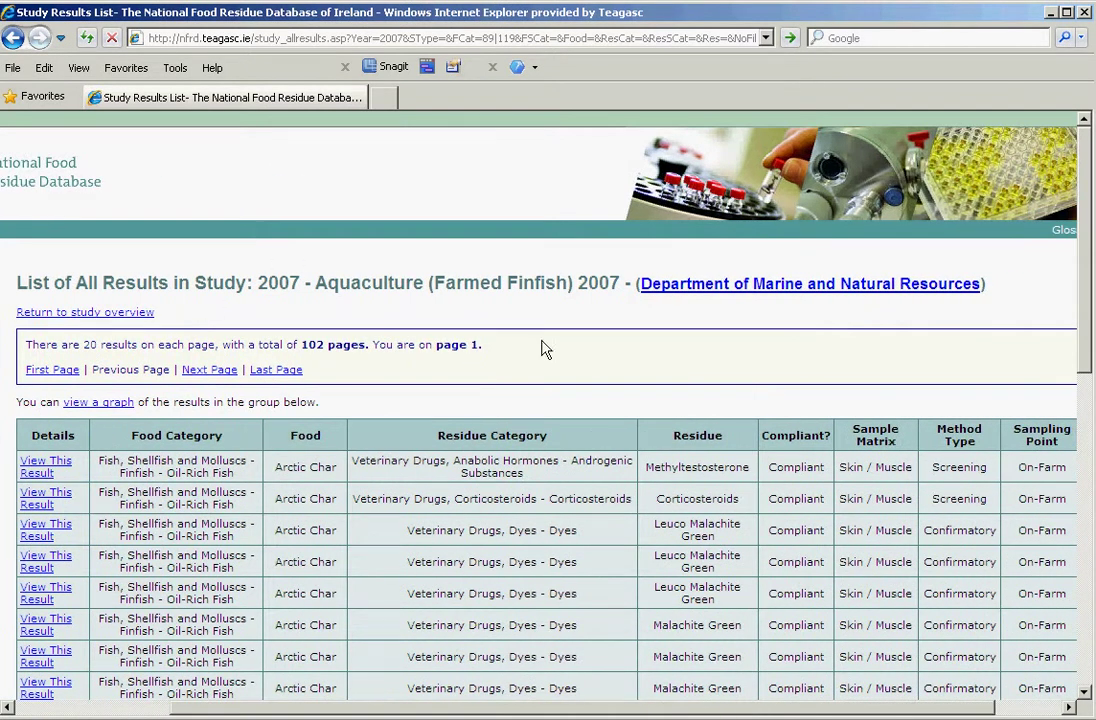
scroll(545, 348, down, 5)
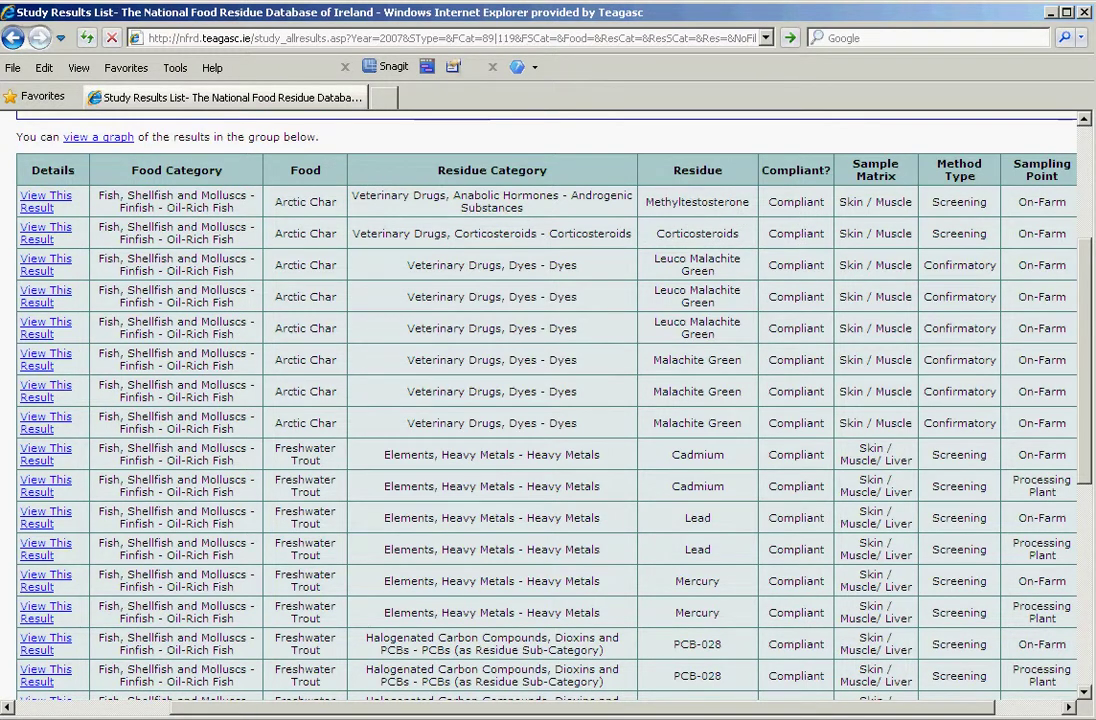
drag(835, 711, 913, 711)
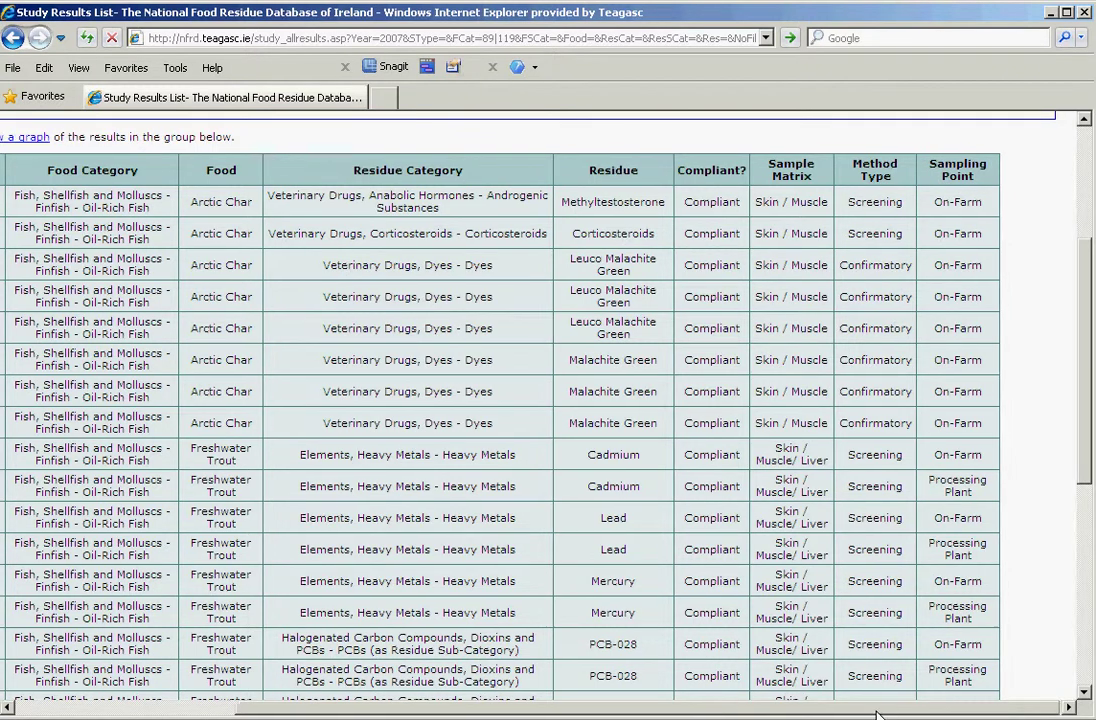
Open the individual test result for Methyltestosterone in Arctic Char and review its details.
drag(878, 712, 660, 712)
click(240, 203)
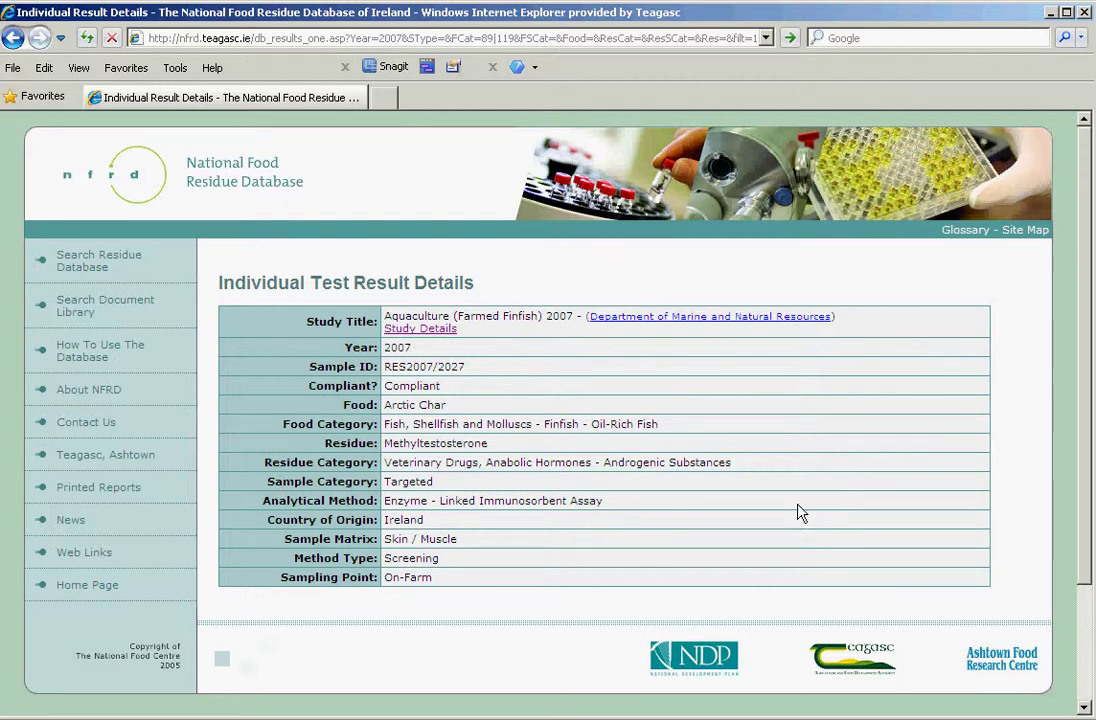
scroll(698, 565, down, 3)
scroll(698, 565, up, 3)
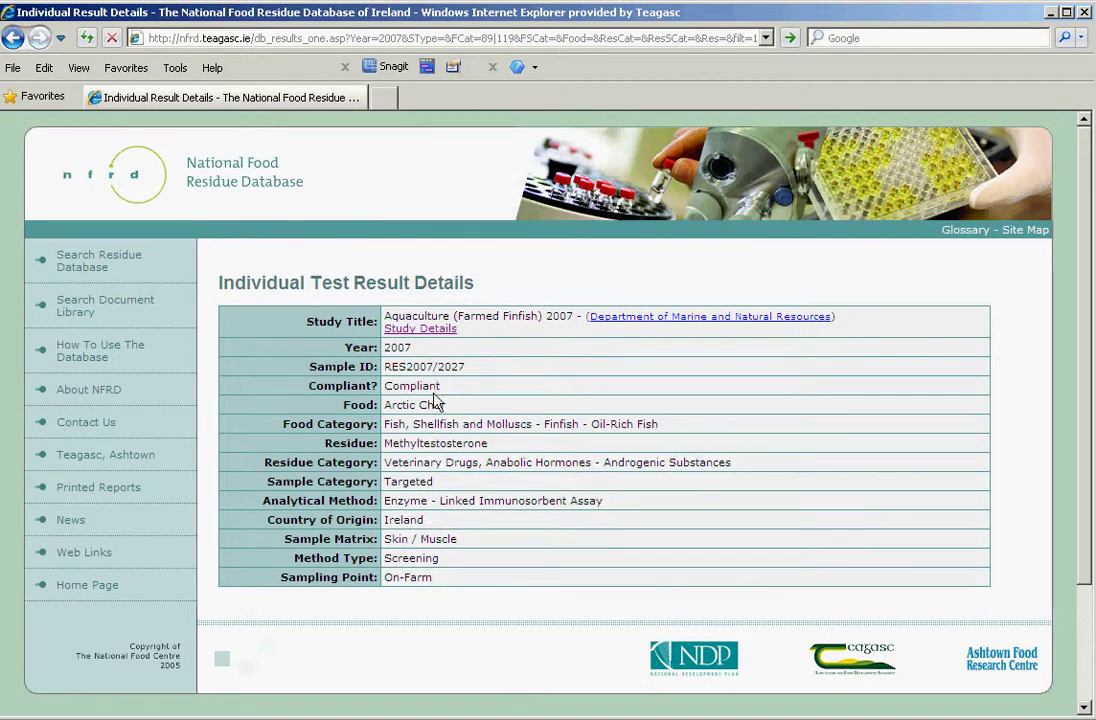